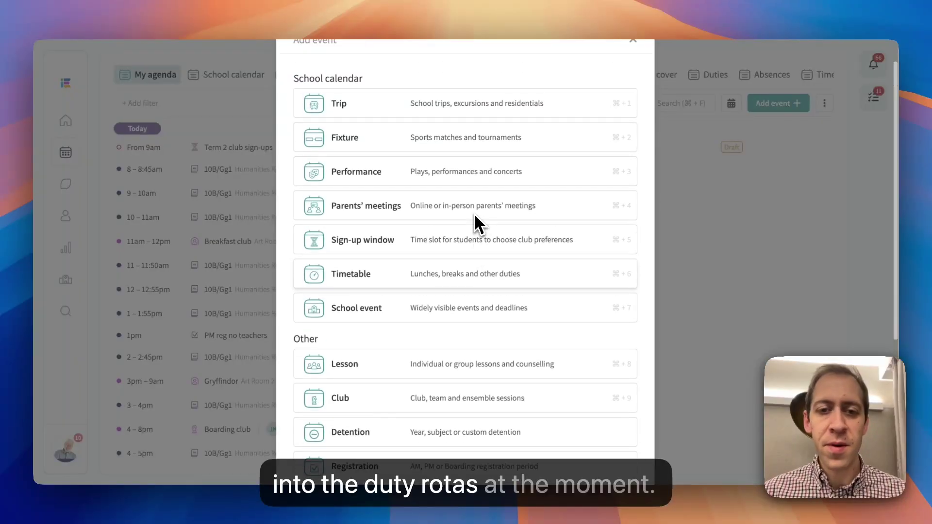
- Start adding a Timetable event from the school calendar event types
scroll(475, 223, "down", 2)
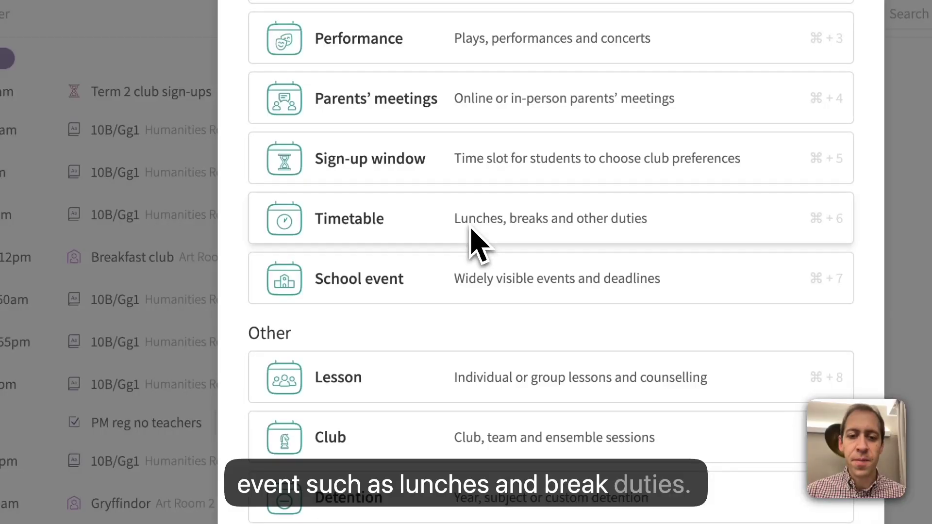
scroll(470, 229, "down", 5)
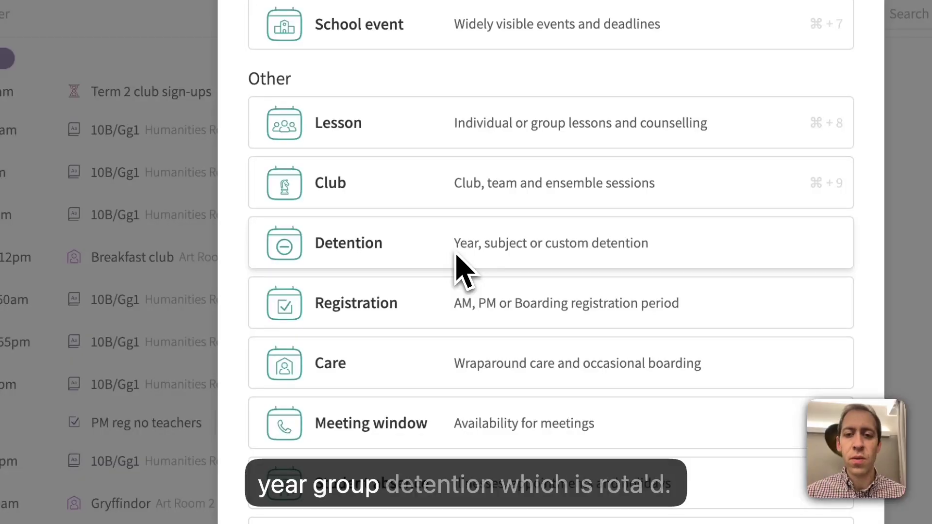
scroll(456, 262, "down", 1)
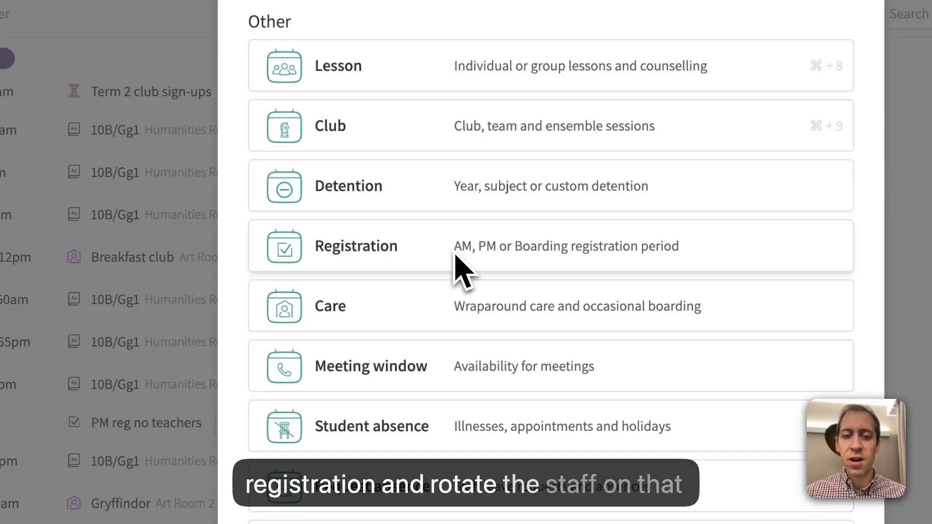
scroll(456, 257, "up", 10)
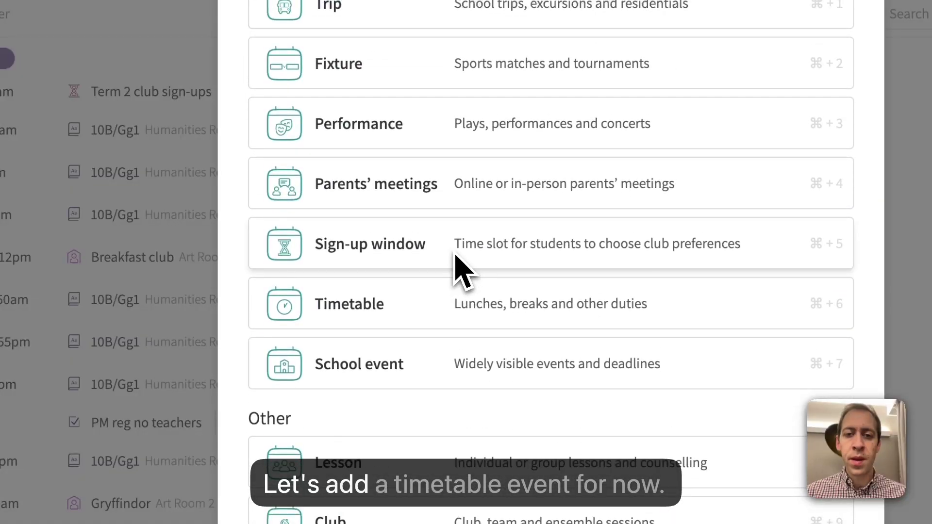
left_click(350, 316)
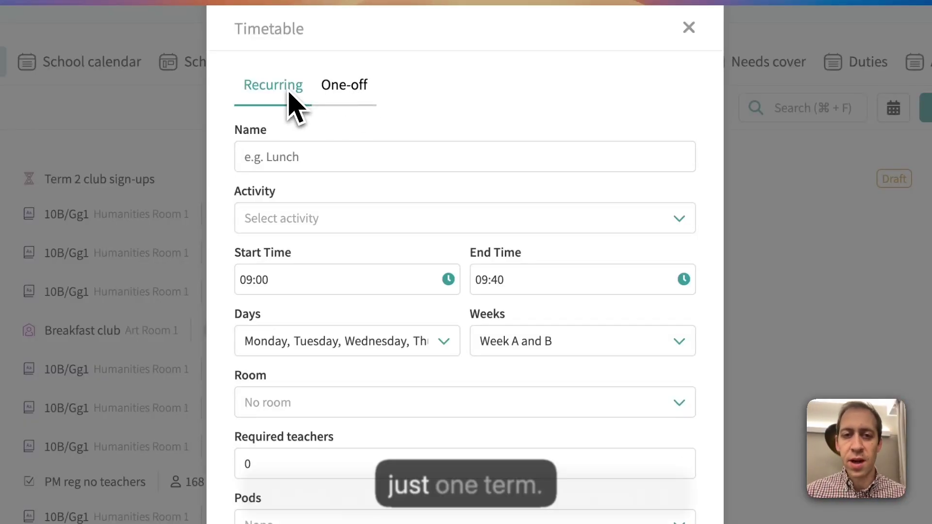
- Name the recurring timetable event Lunch and set its activity to Lunch
left_click(282, 158)
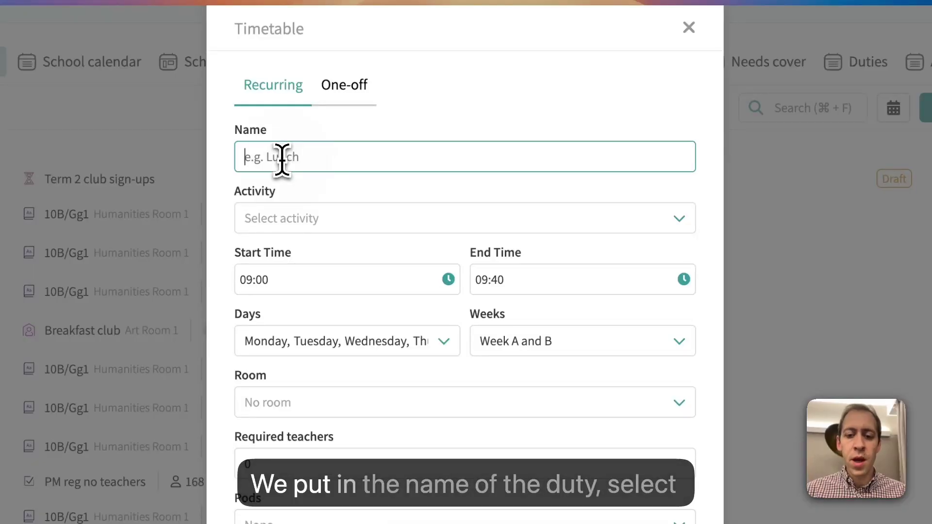
key("Tab")
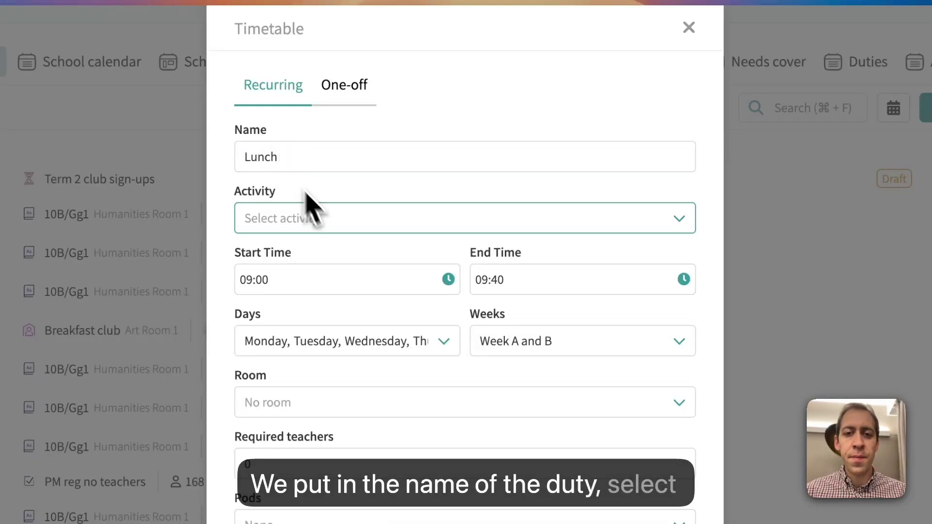
left_click(326, 226)
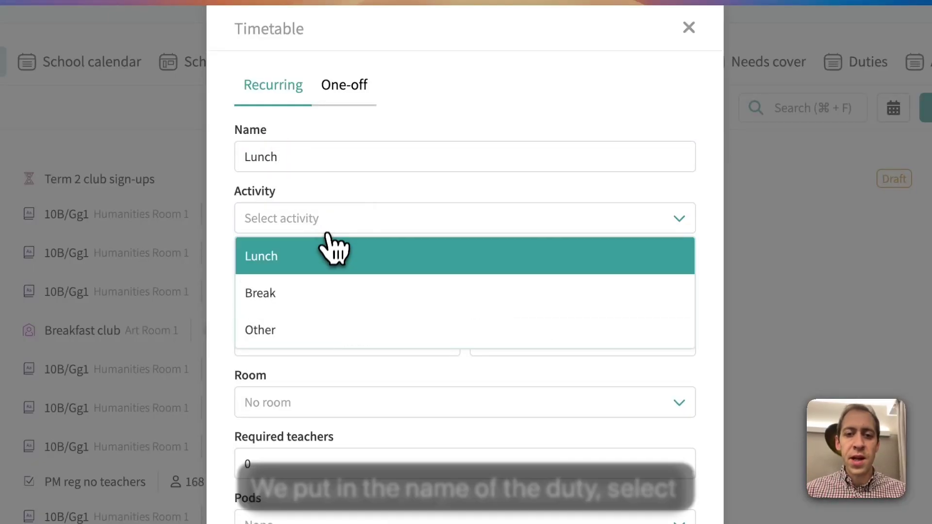
left_click(300, 264)
left_click(285, 282)
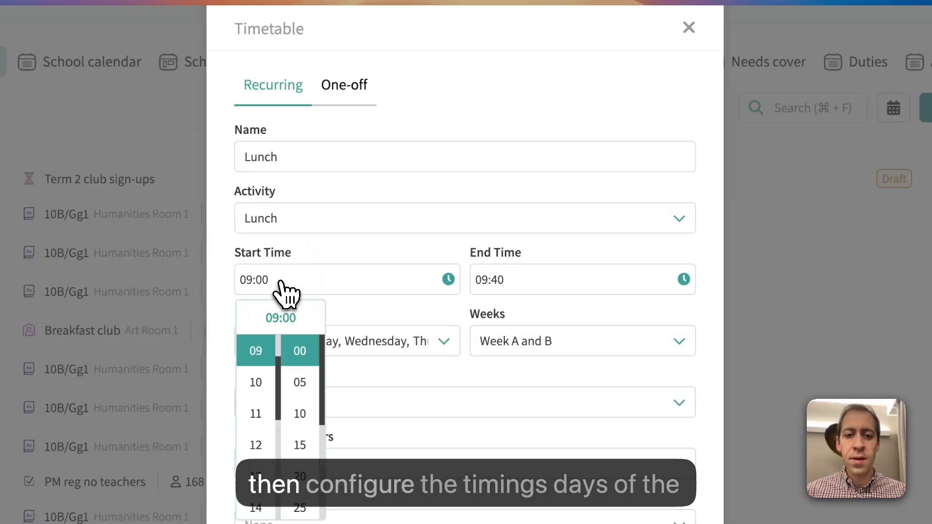
left_click(387, 358)
left_click(551, 341)
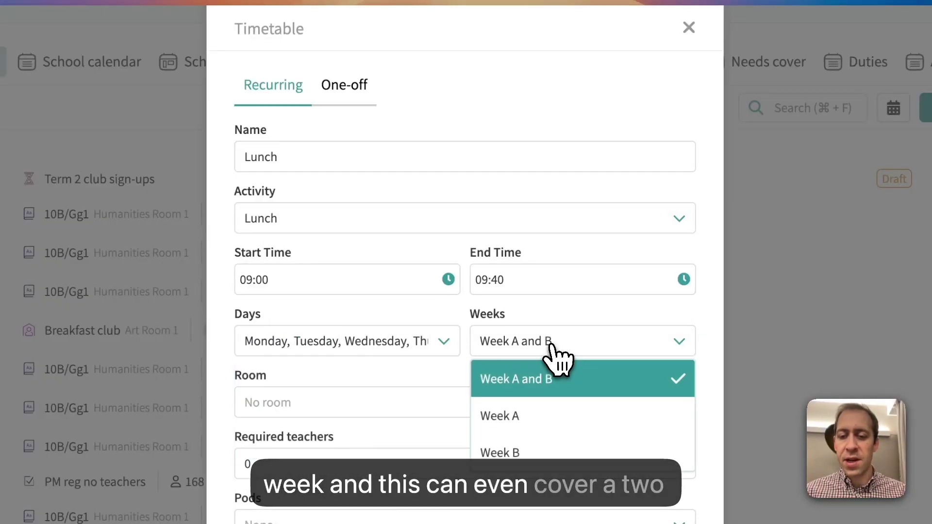
left_click(375, 388)
- Assign the room Alps to the lunch duty and set its required teachers to 3
left_click(340, 405)
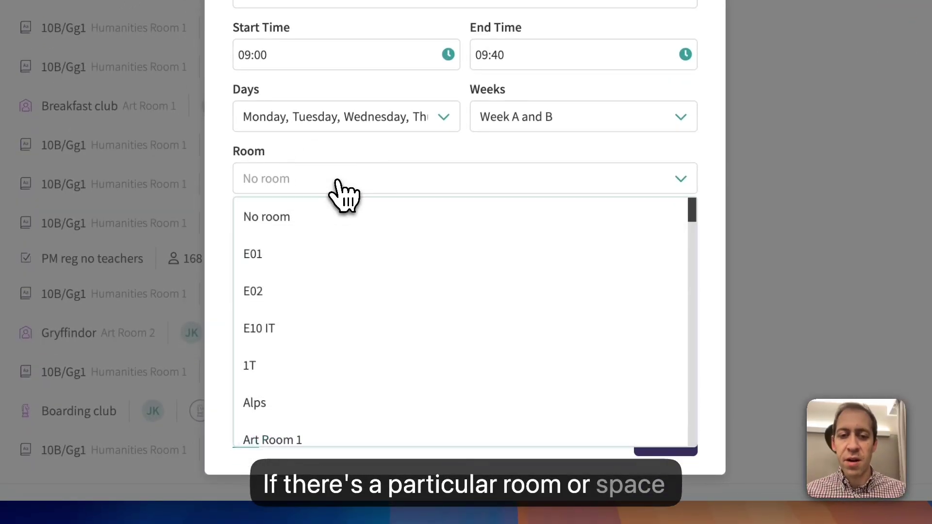
left_click(340, 410)
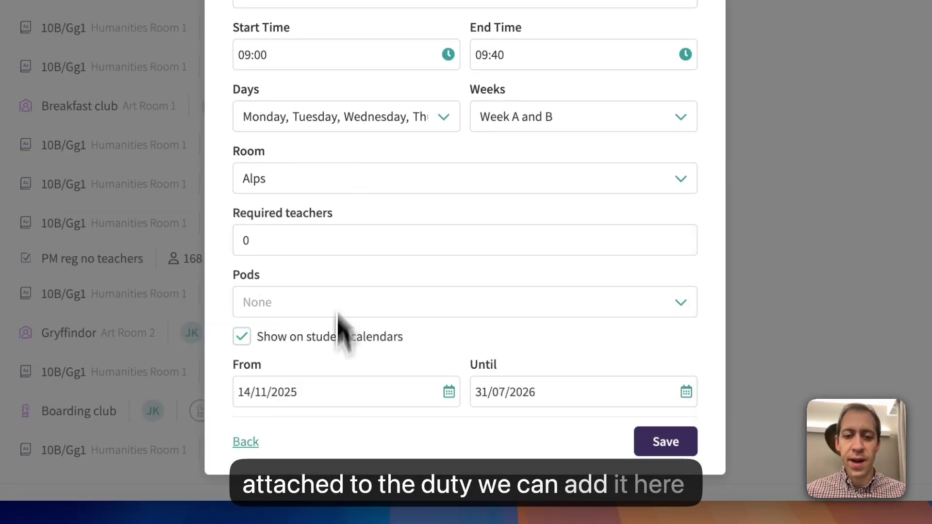
left_click(245, 240)
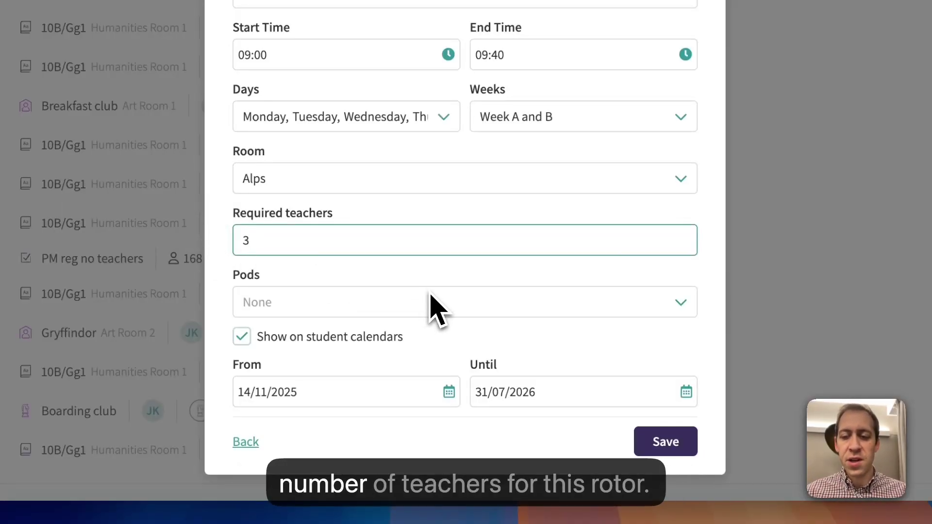
left_click(346, 284)
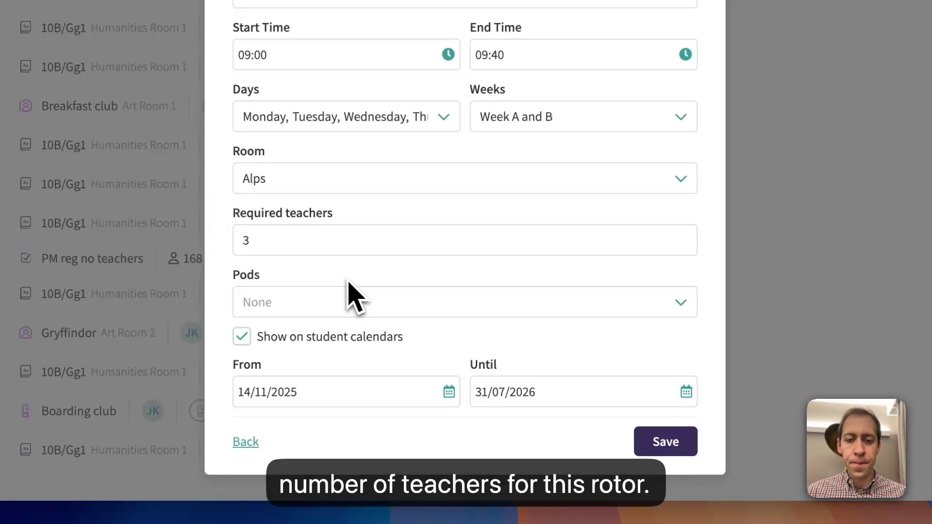
- Add Year 7, Year 8 and Year 9 as the duty's pods and turn off showing it on student calendars
left_click(321, 302)
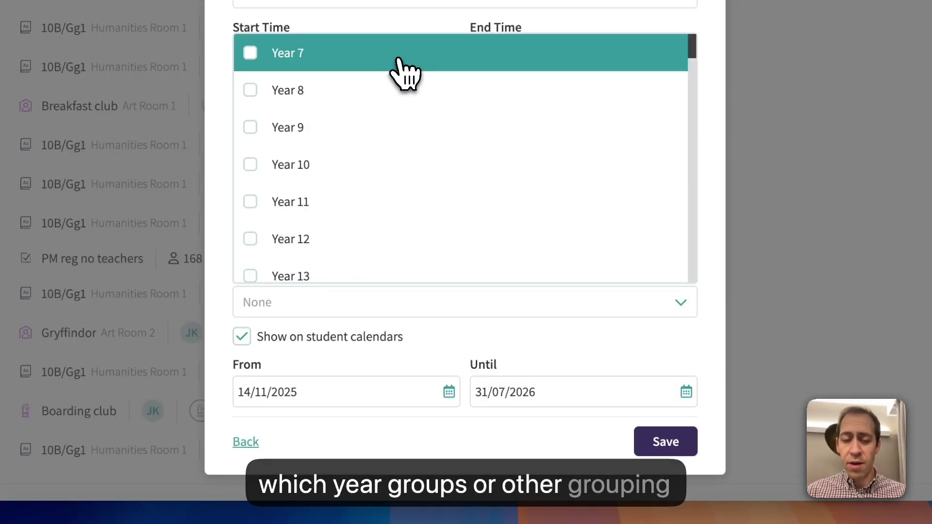
left_click(397, 63)
left_click(382, 93)
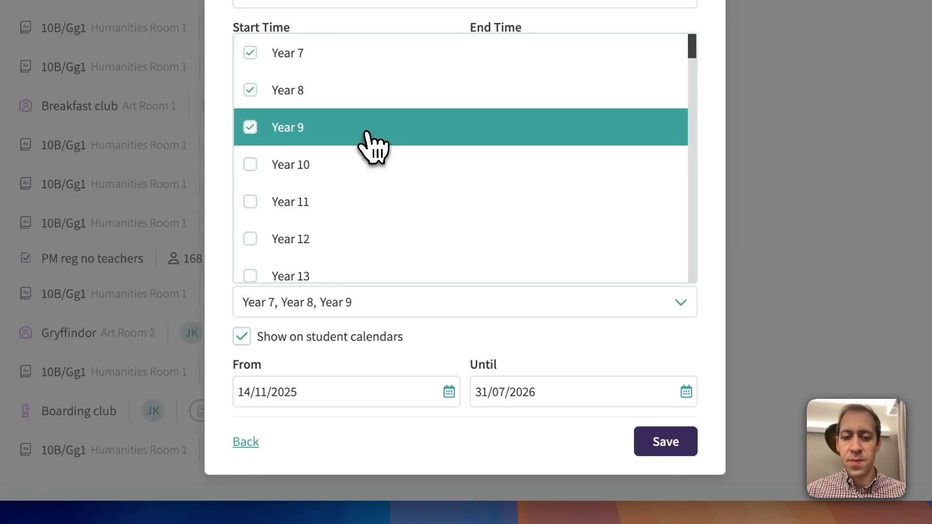
left_click(538, 347)
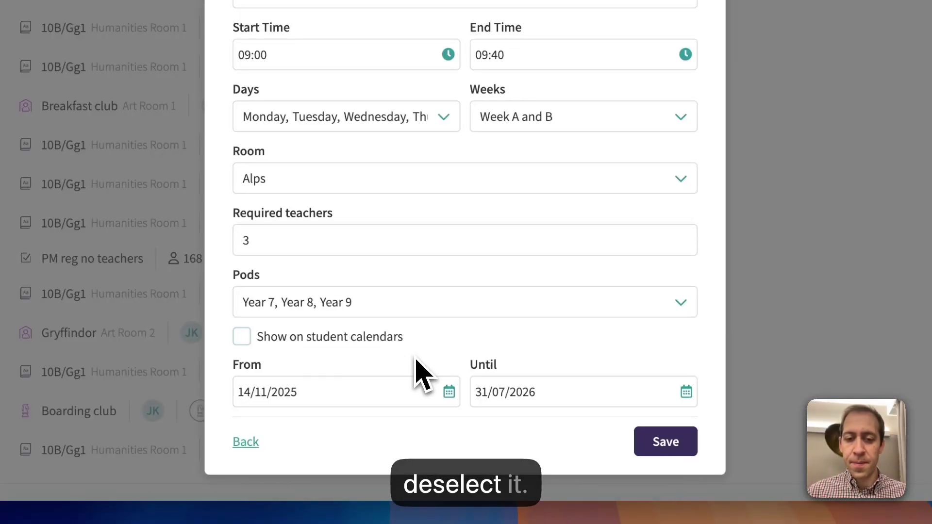
- Set the recurring duty's end date to 28/02/2026 and save the event
left_click(491, 394)
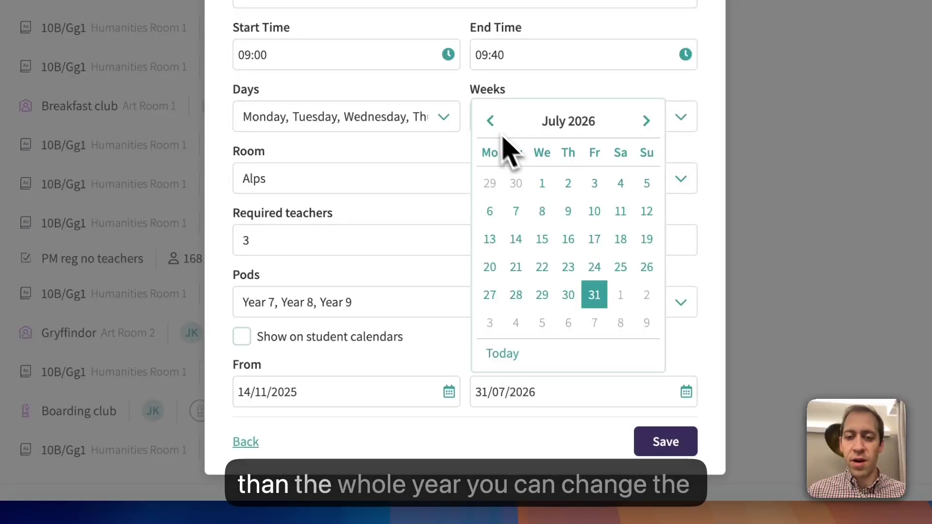
left_click(490, 121)
left_click(490, 121)
left_click(490, 122)
left_click(490, 122)
left_click(490, 121)
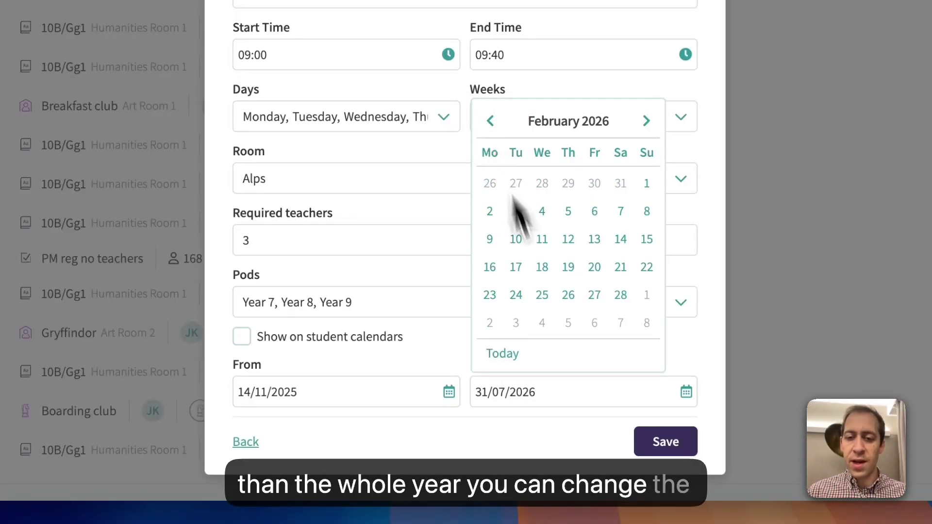
left_click(621, 295)
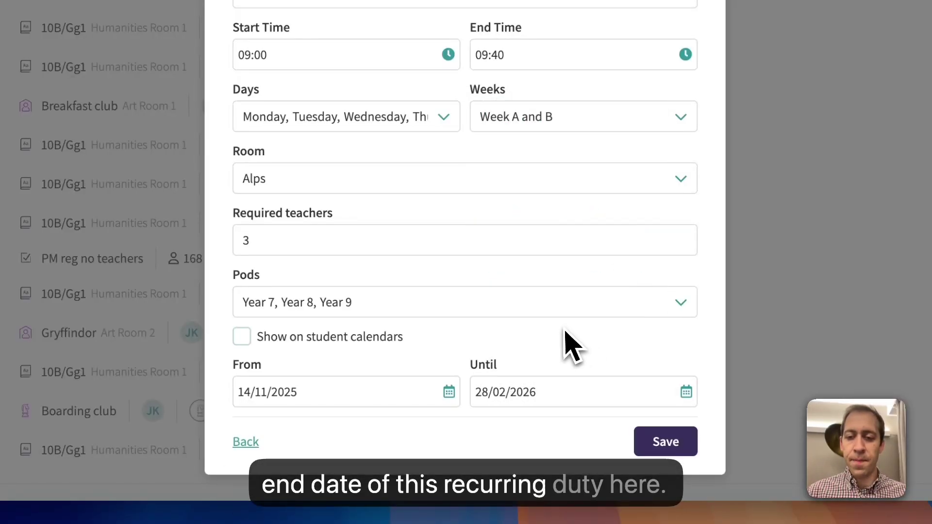
left_click(664, 443)
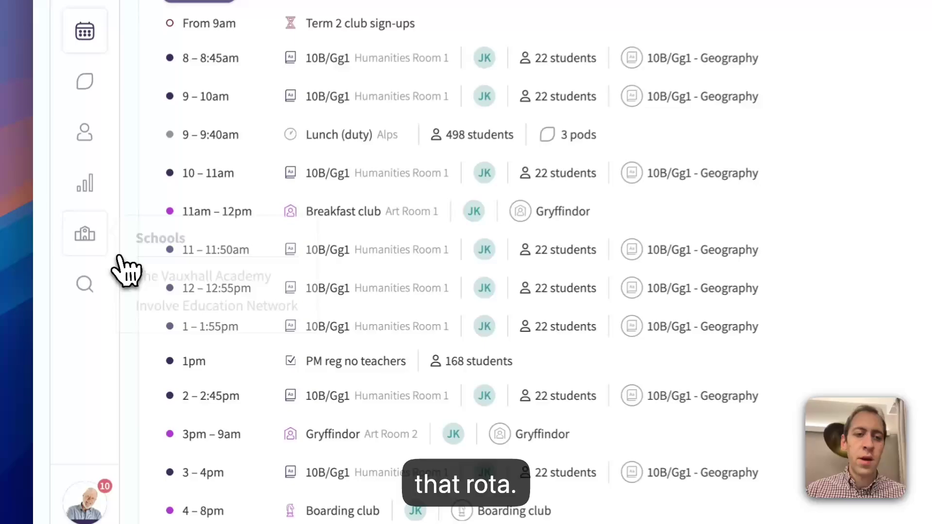
- Open the duties rota of The Vauxhall Academy in its draft version
mouse_move(70, 282)
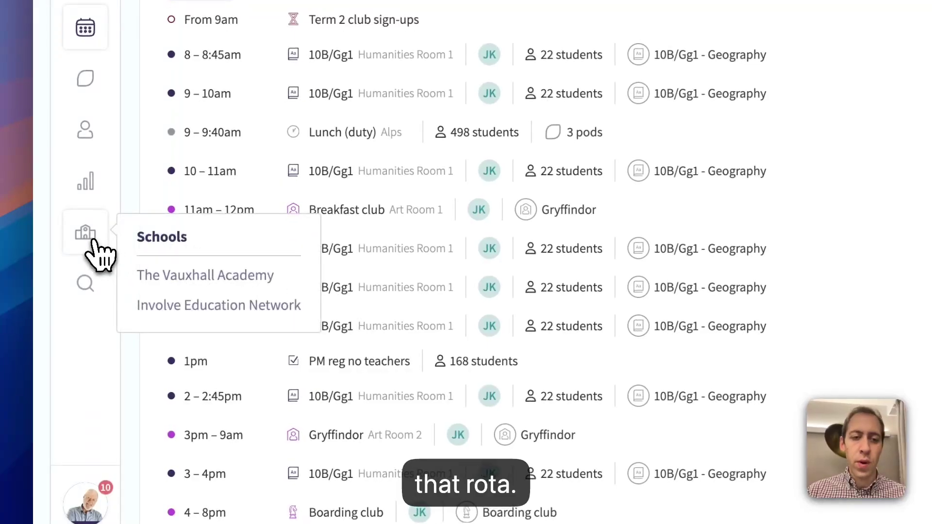
left_click(91, 238)
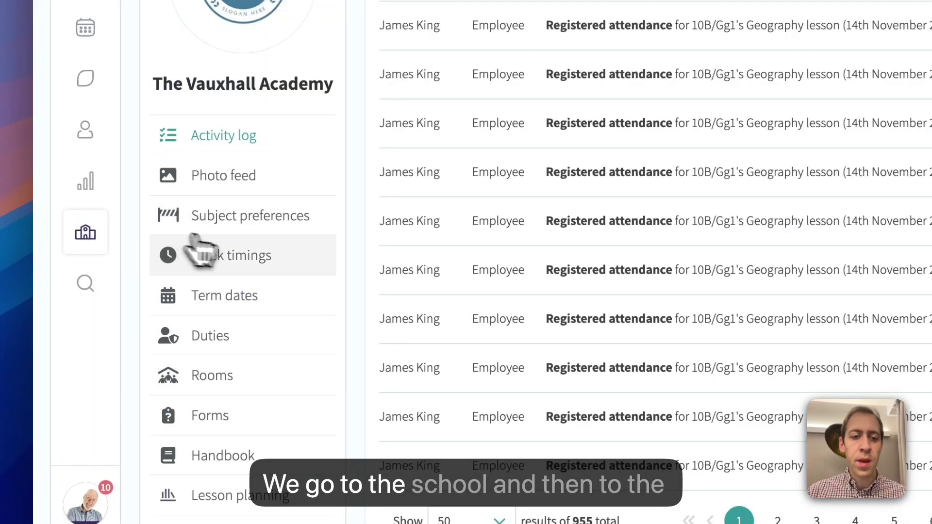
left_click(218, 339)
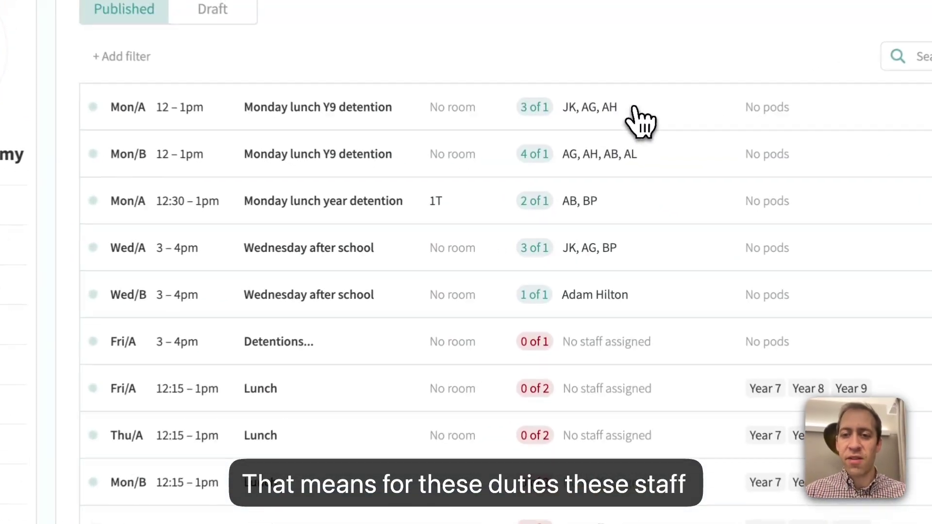
mouse_move(597, 178)
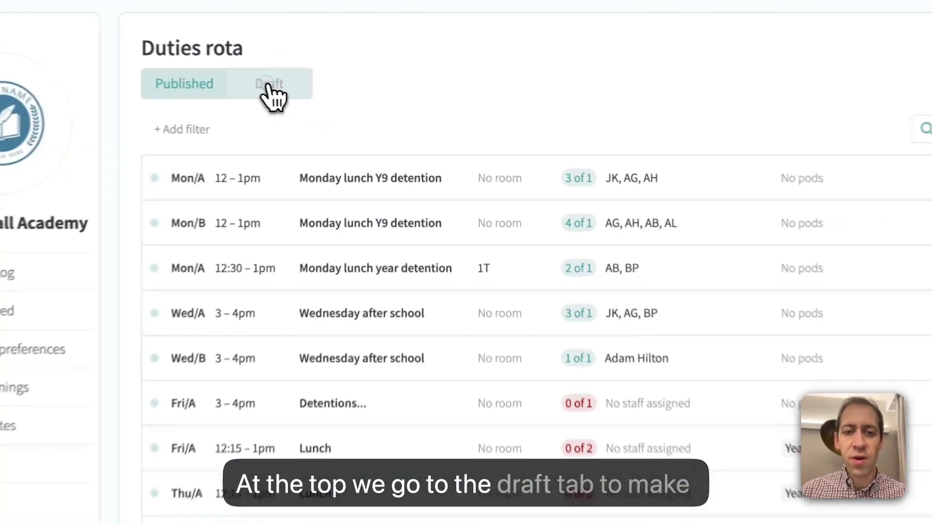
left_click(336, 99)
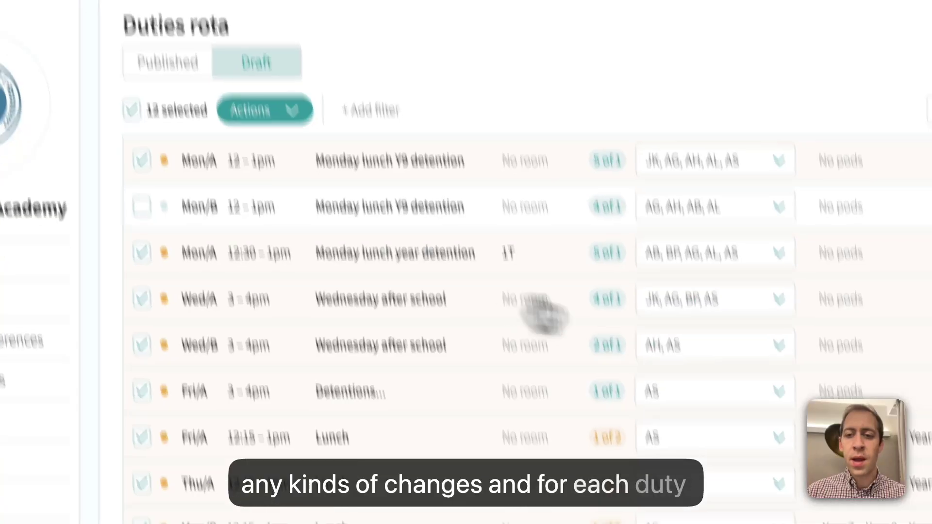
- Assign two additional staff members to the Fri/A 12:15 – 1pm Lunch duty in the draft rota
left_click(709, 464)
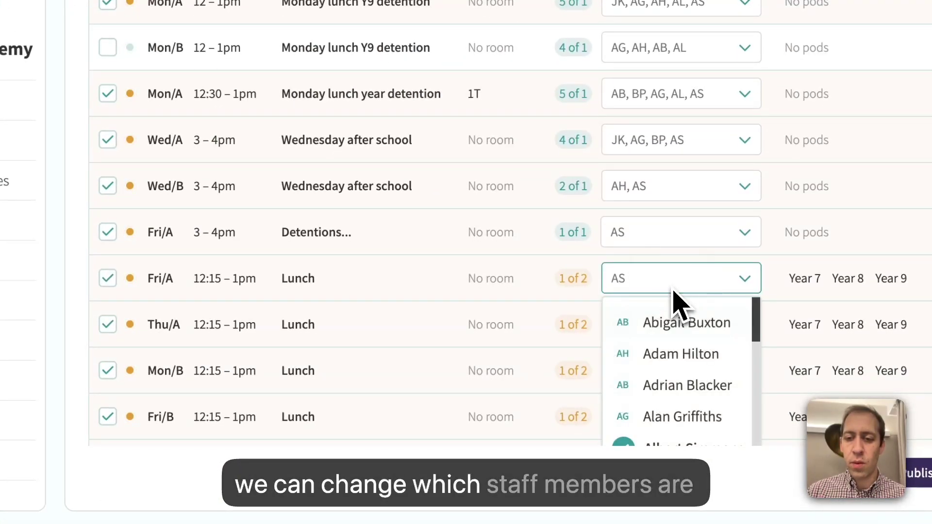
left_click(686, 354)
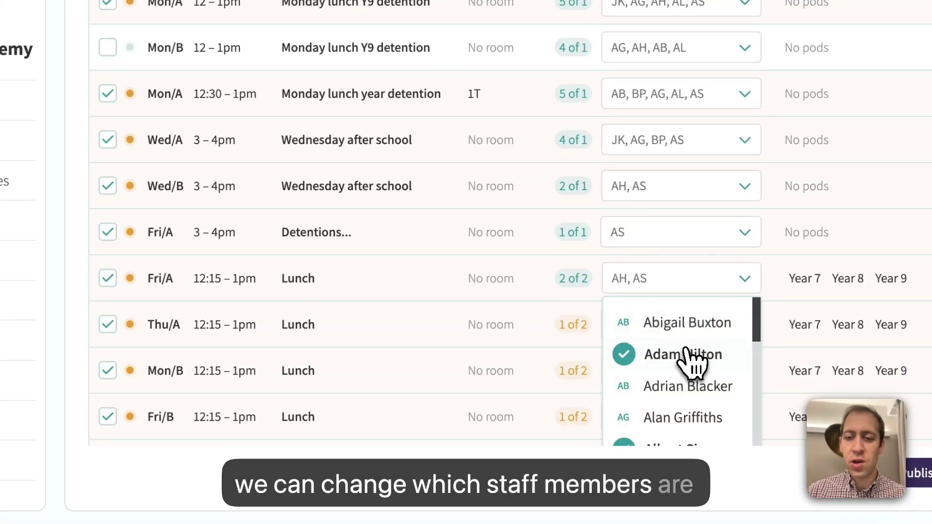
left_click(678, 389)
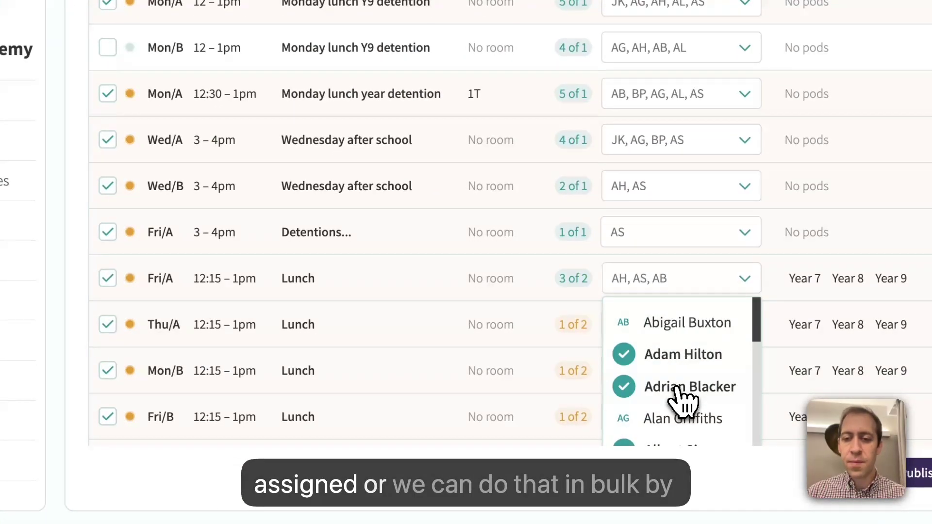
left_click(347, 278)
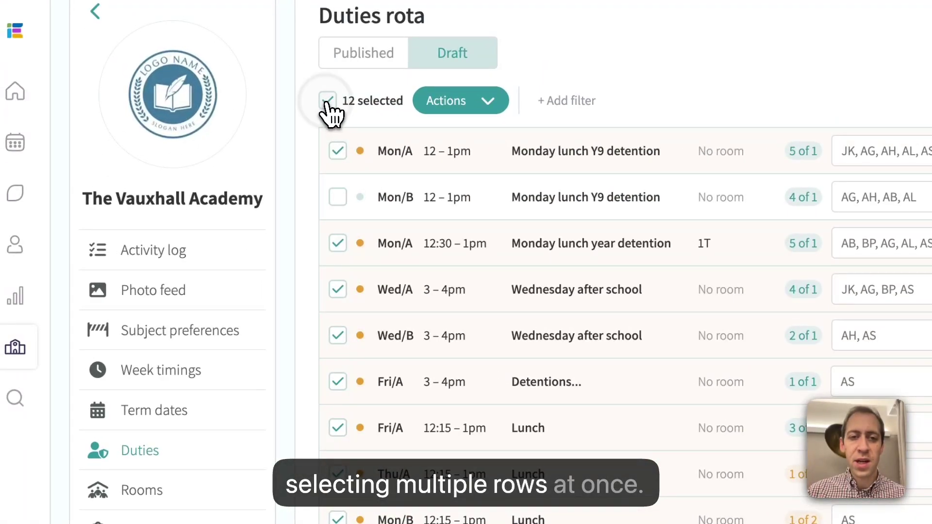
- Clear the current selection and select the seven consecutive duties from Wed/A Wednesday after school through Fri/B Lunch
left_click(328, 101)
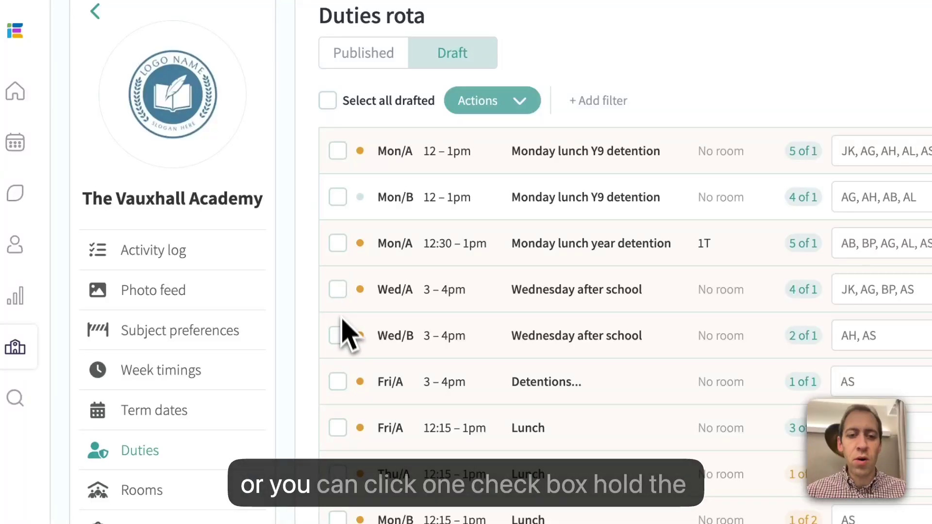
left_click(338, 290)
scroll(341, 303, "down", 3)
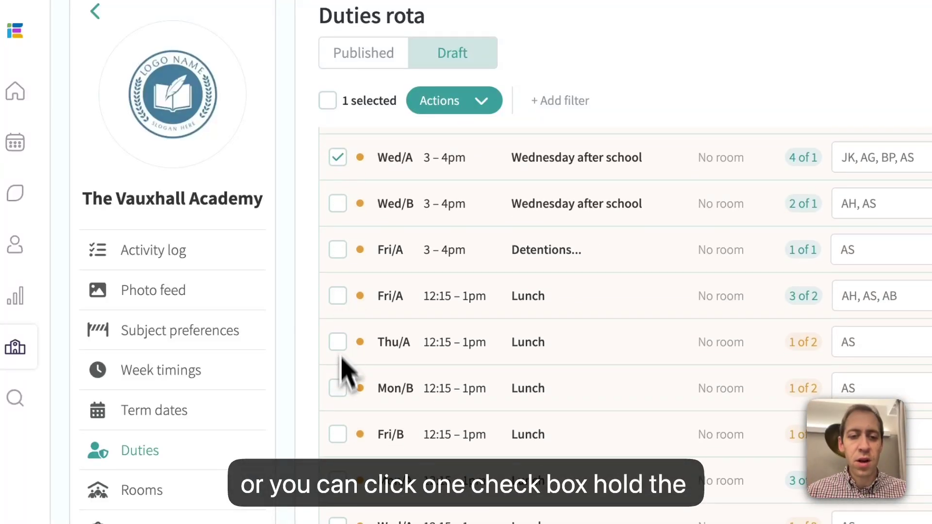
left_click(348, 407, "shift")
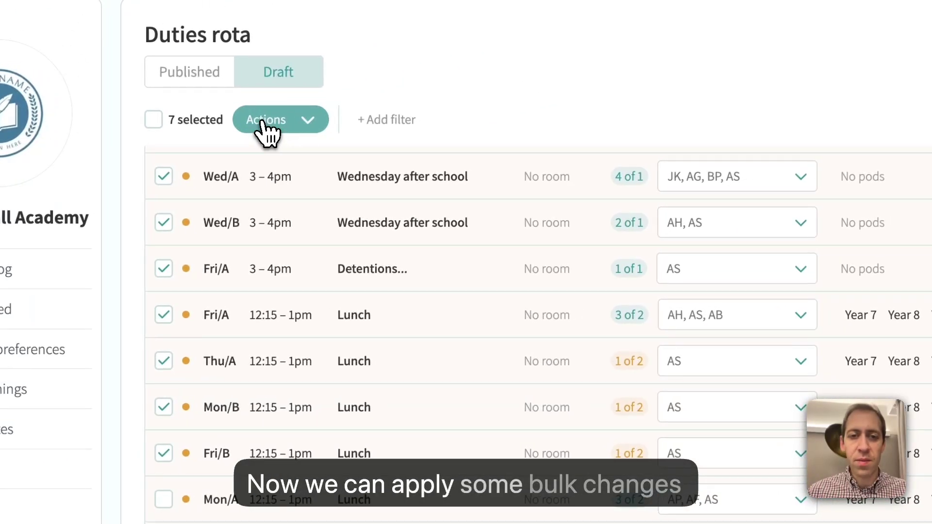
- Bulk-assign one additional staff member to the seven selected duties in the draft rota
left_click(263, 123)
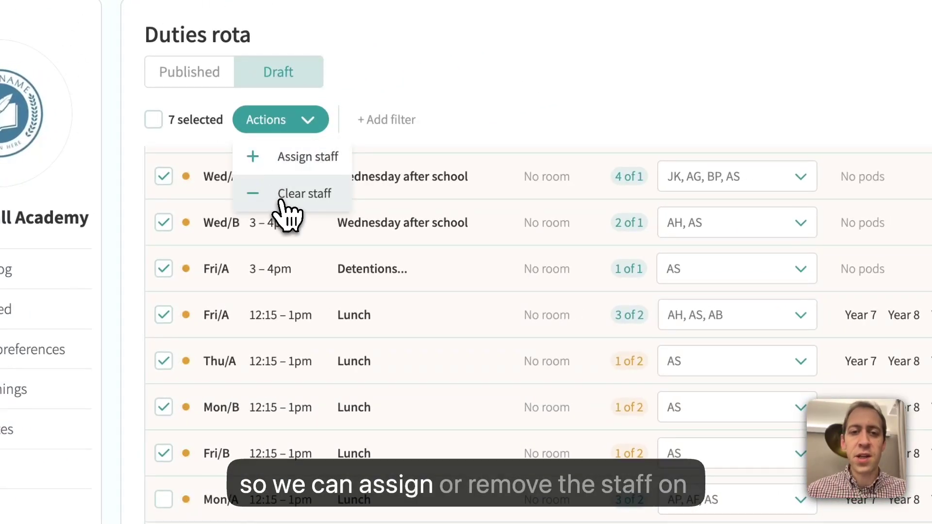
left_click(297, 165)
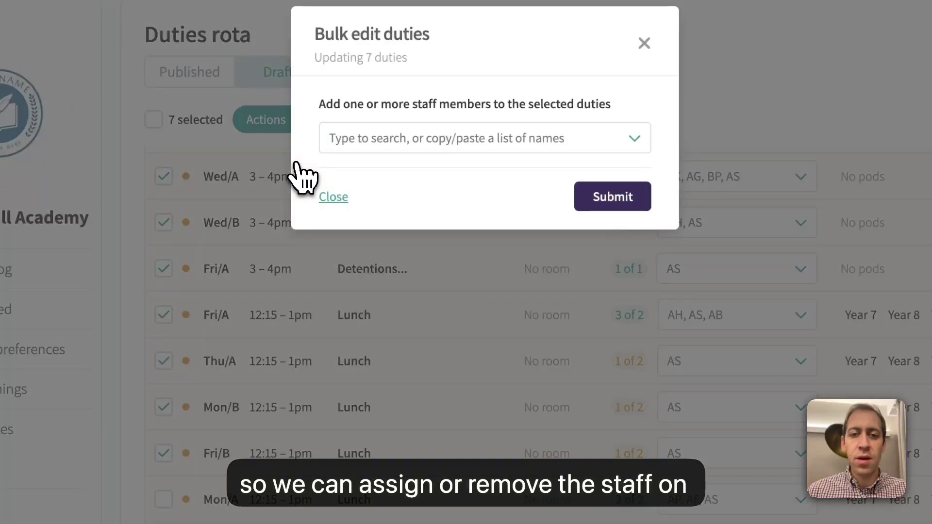
left_click(470, 136)
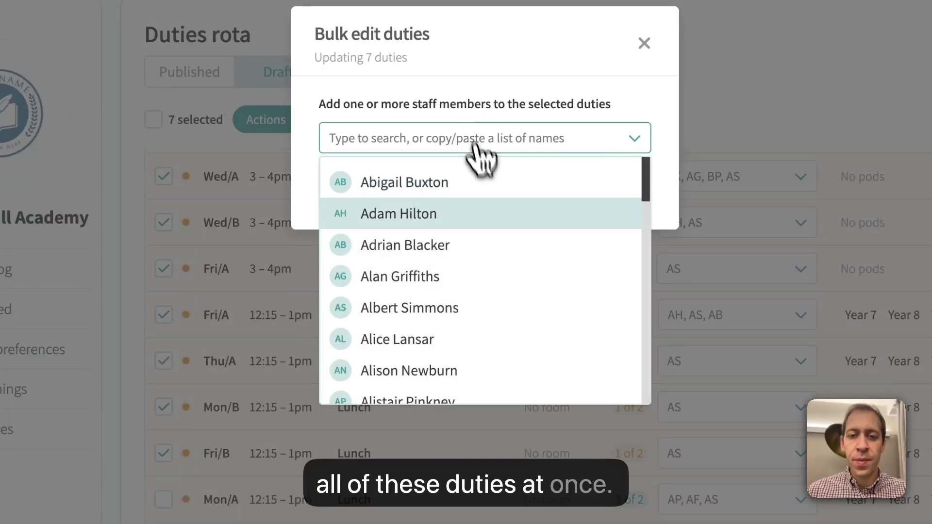
left_click(422, 276)
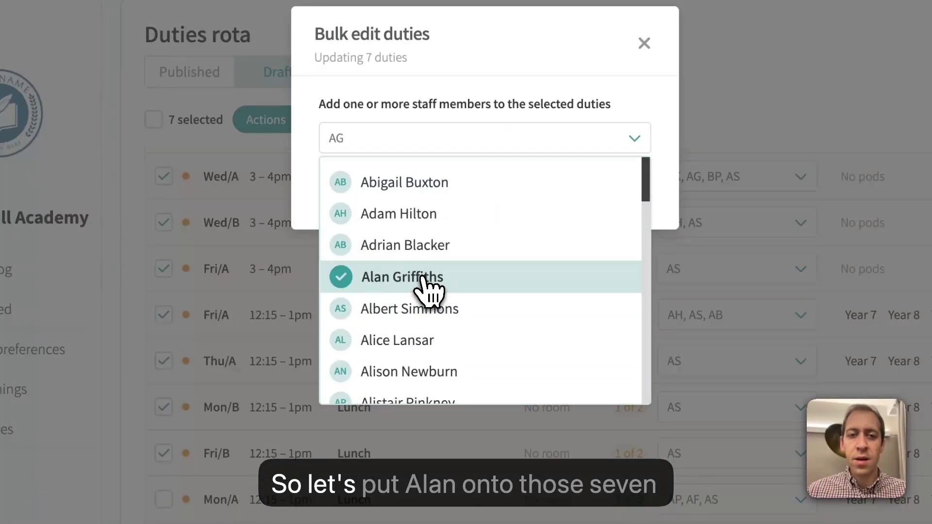
left_click(614, 197)
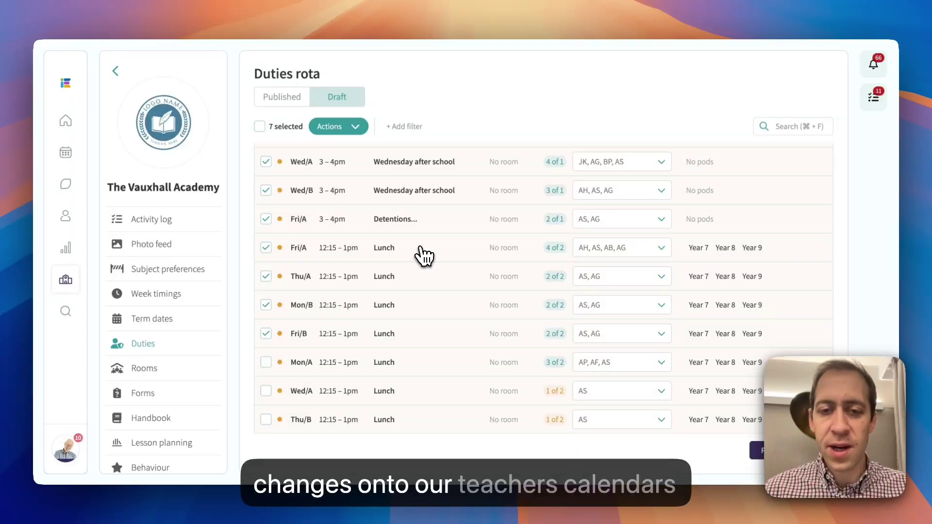
- Publish all draft duty changes except Wed/B Wednesday after school and the Fri/A, Mon/B and Fri/B Lunch duties
left_click(259, 126)
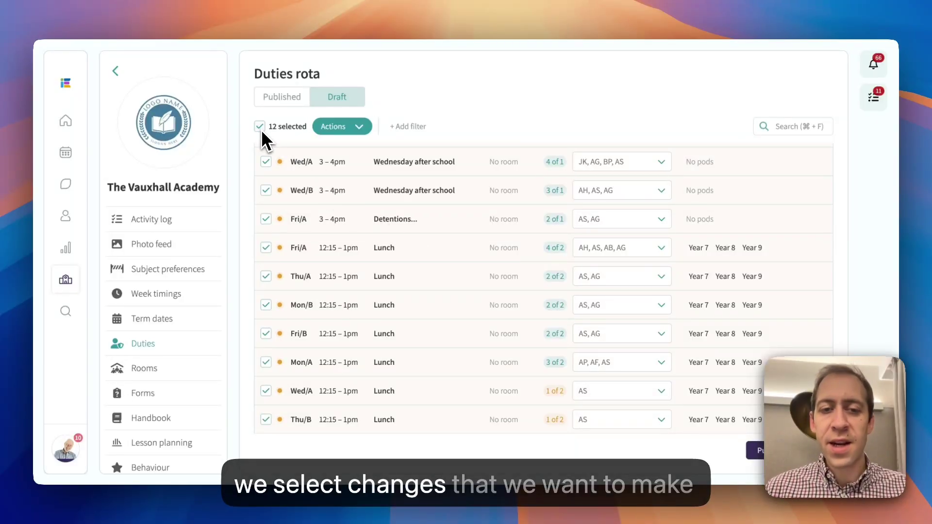
left_click(265, 190)
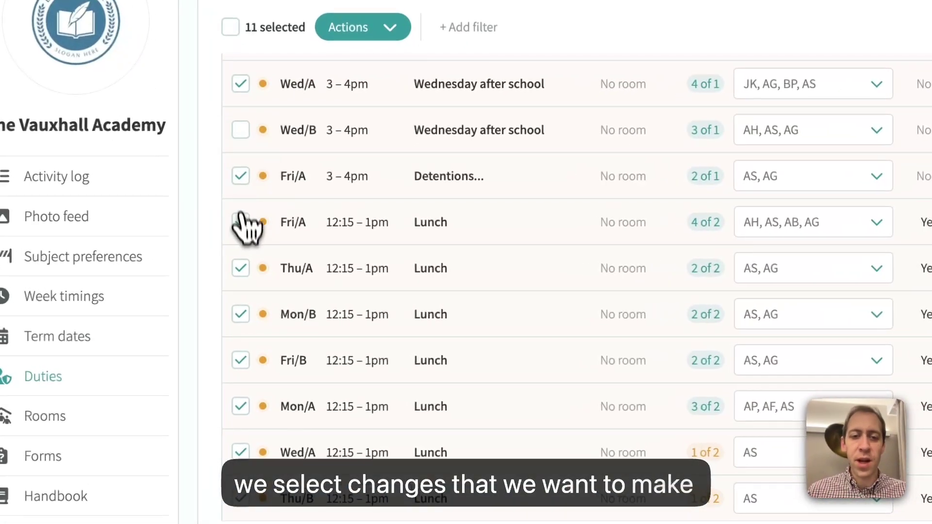
left_click(266, 247)
left_click(241, 316)
left_click(242, 361)
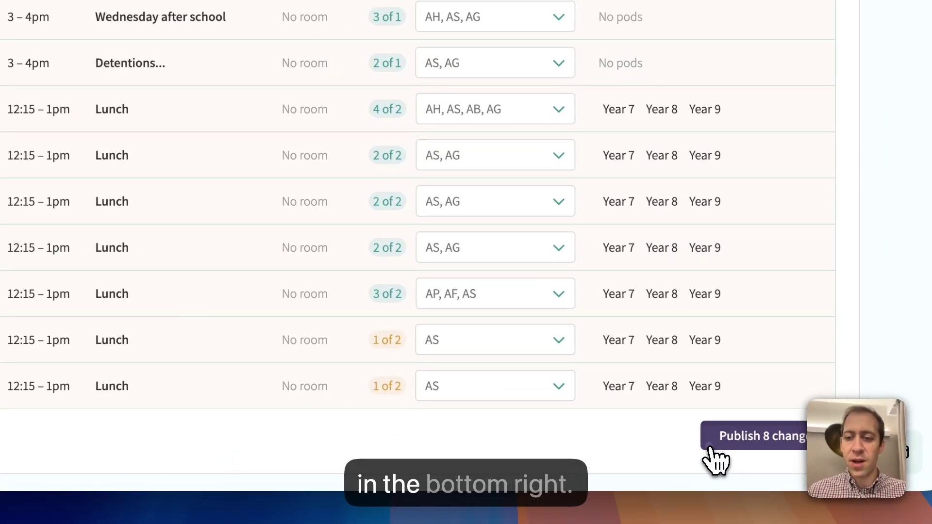
left_click(712, 450)
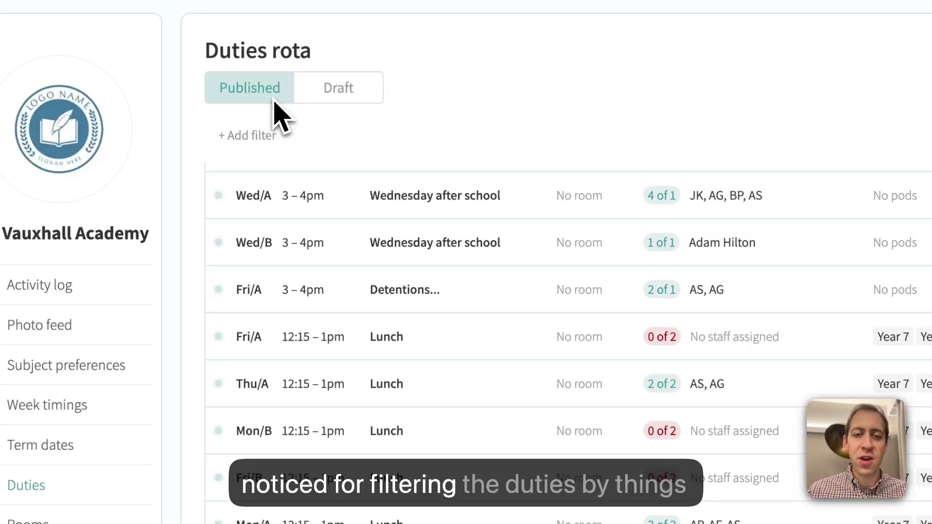
- Review the filter criteria available for the published duties and search the rota for "lunch"
left_click(248, 136)
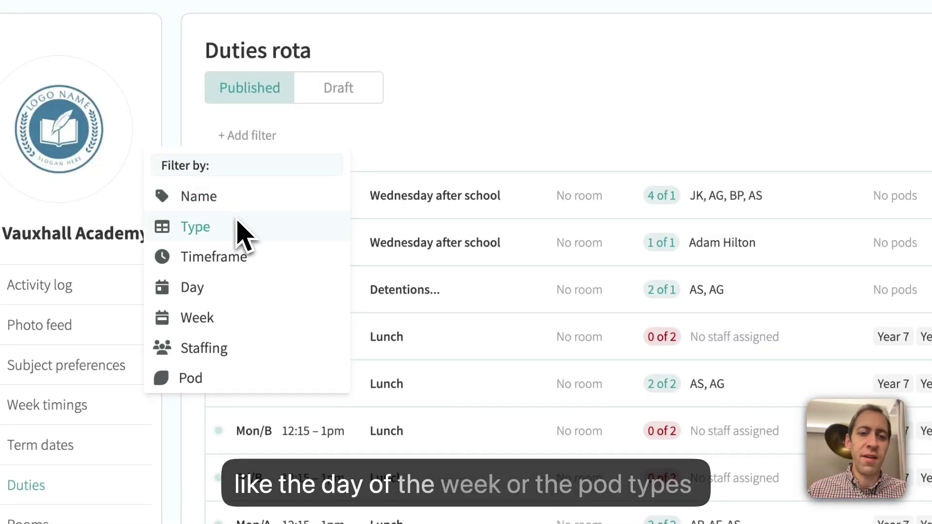
left_click(503, 141)
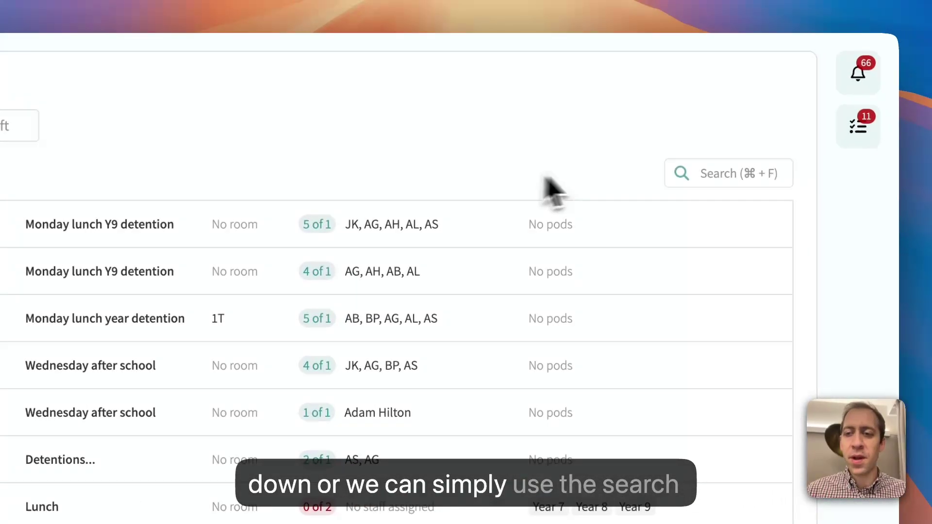
left_click(713, 173)
type("lun")
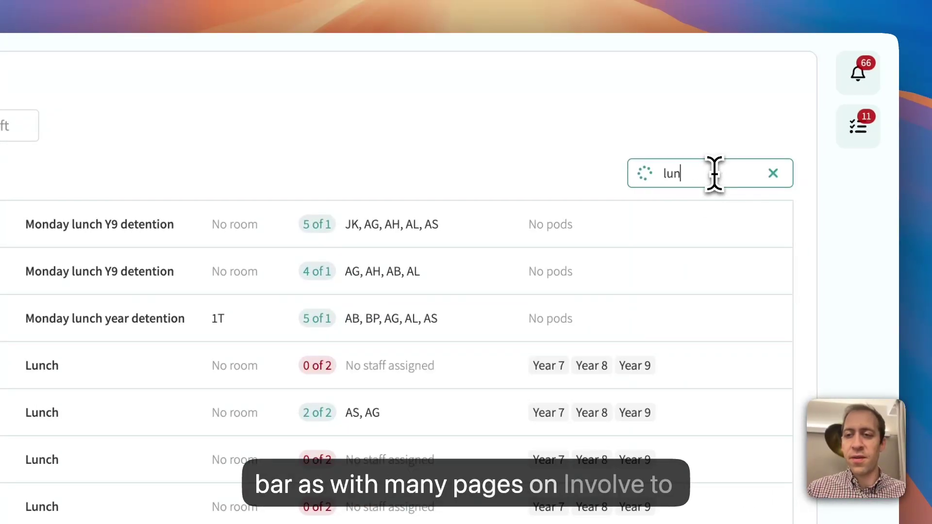
type("ch")
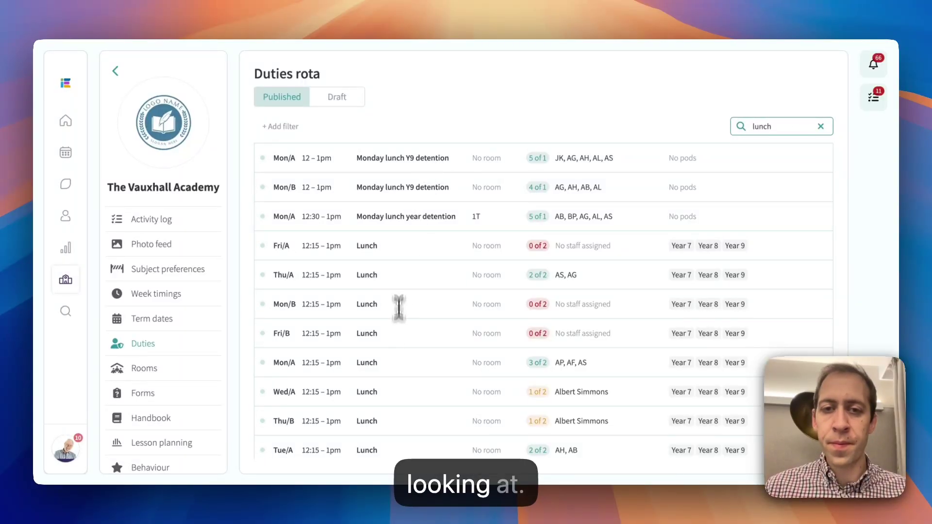
- Open the personal timeline and look through Monday 17th Nov 2025 for duties listed alongside lessons and activities
left_click(73, 122)
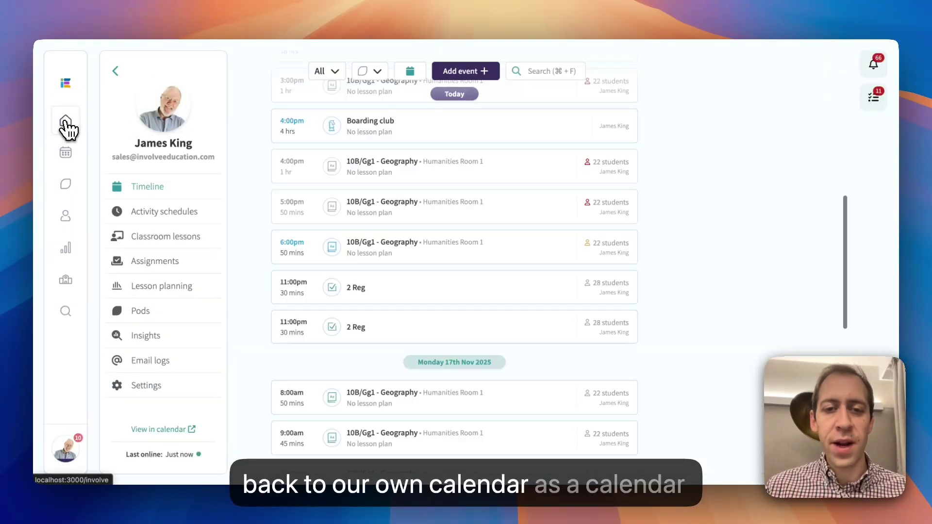
scroll(502, 274, "down", 10)
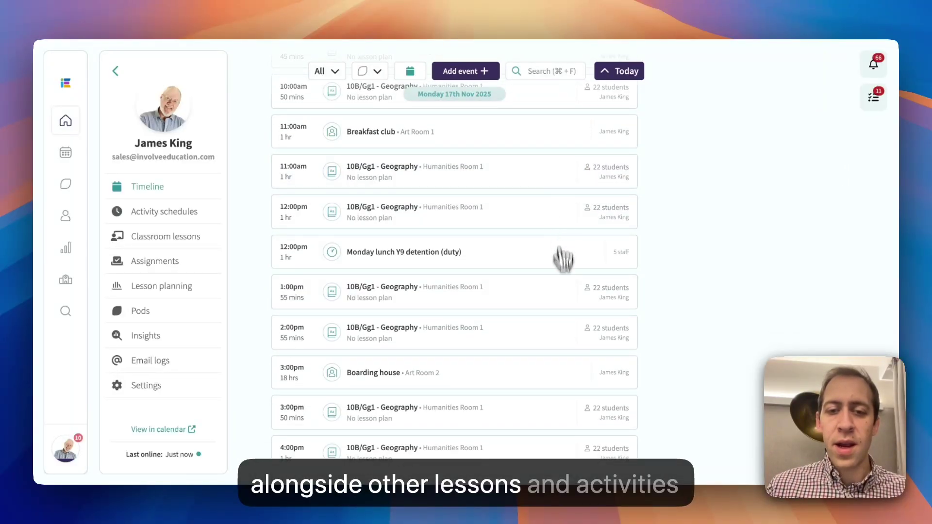
scroll(537, 320, "down", 2)
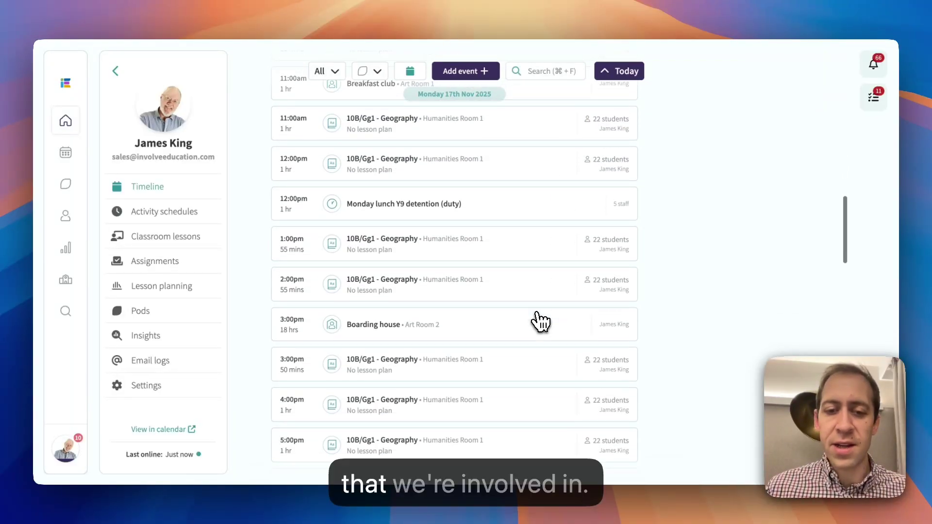
scroll(541, 321, "down", 5)
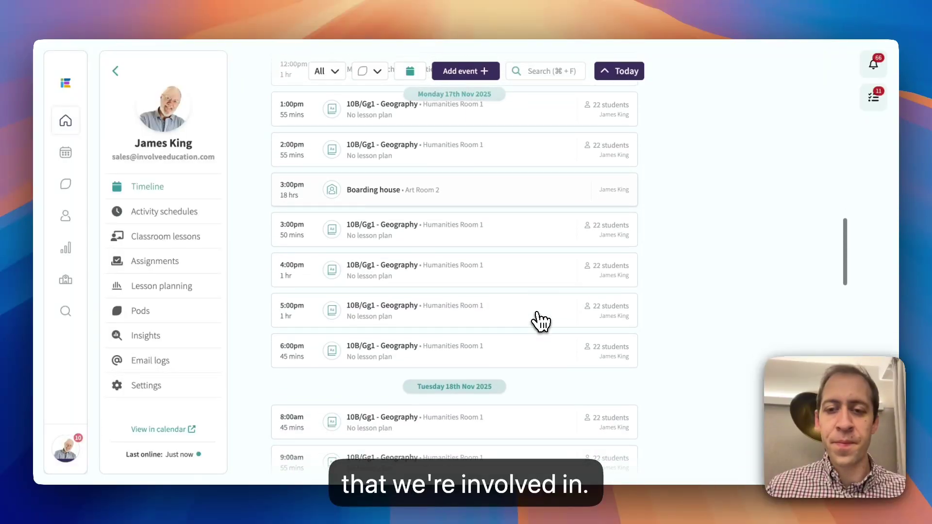
scroll(540, 320, "up", 6)
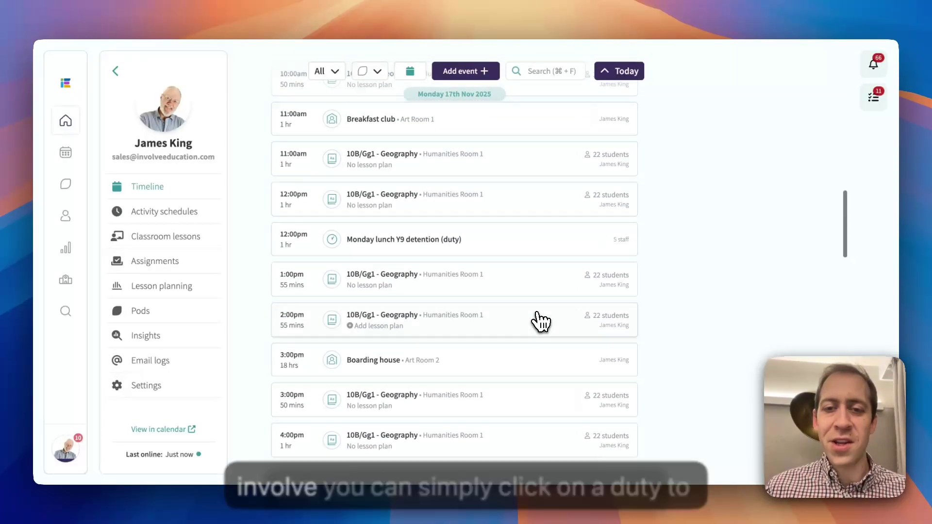
- Open the Monday lunch Y9 detention duty, examine its message recipient options and internal note area, and close it
left_click(484, 247)
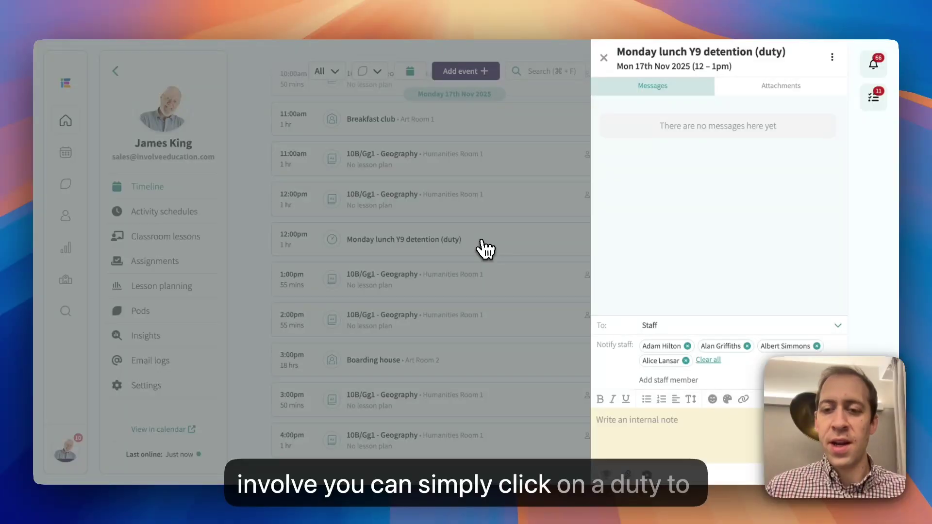
left_click(678, 332)
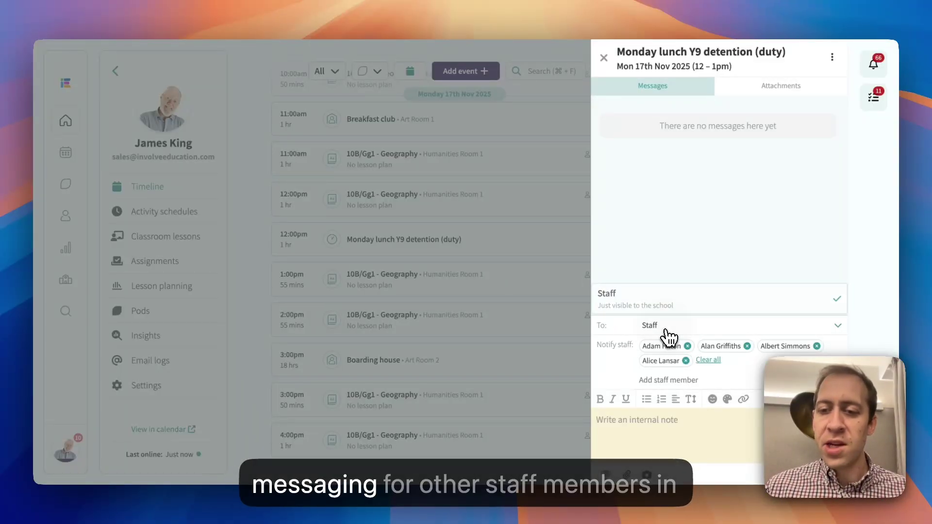
left_click(671, 336)
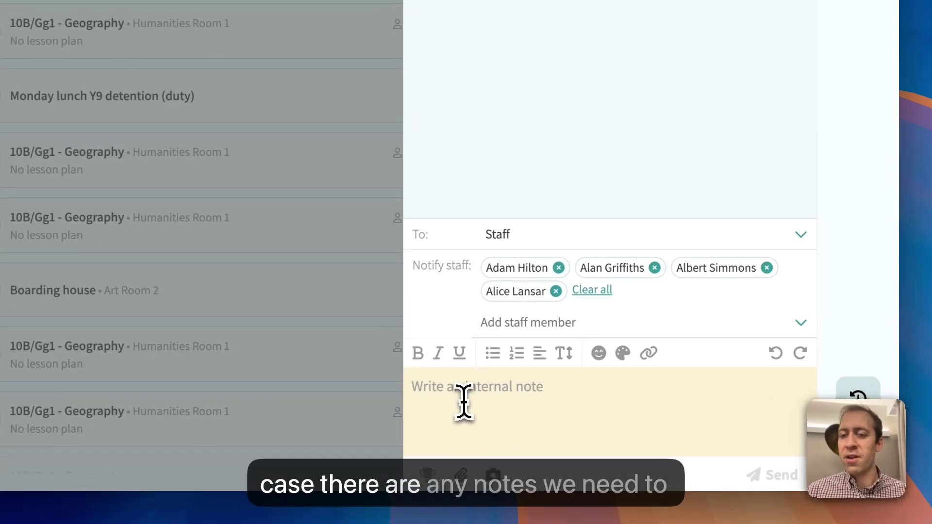
left_click(627, 430)
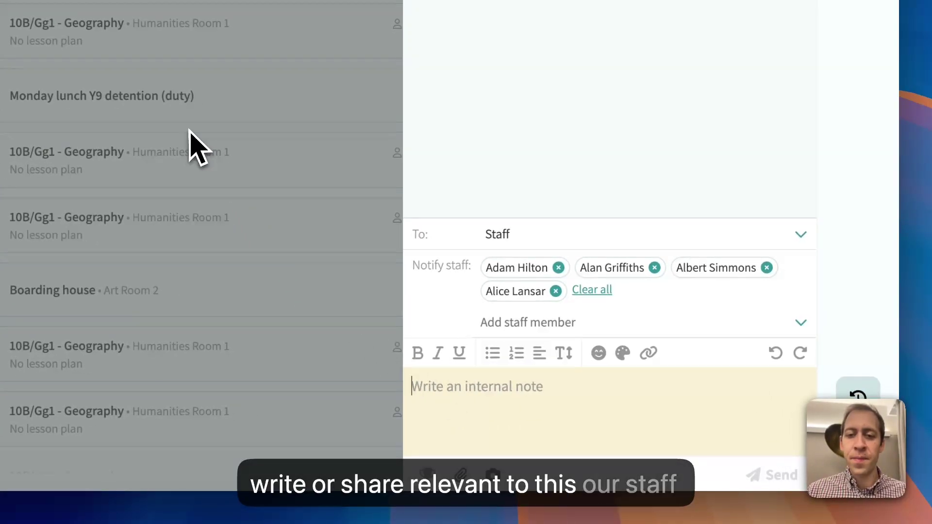
left_click(197, 145)
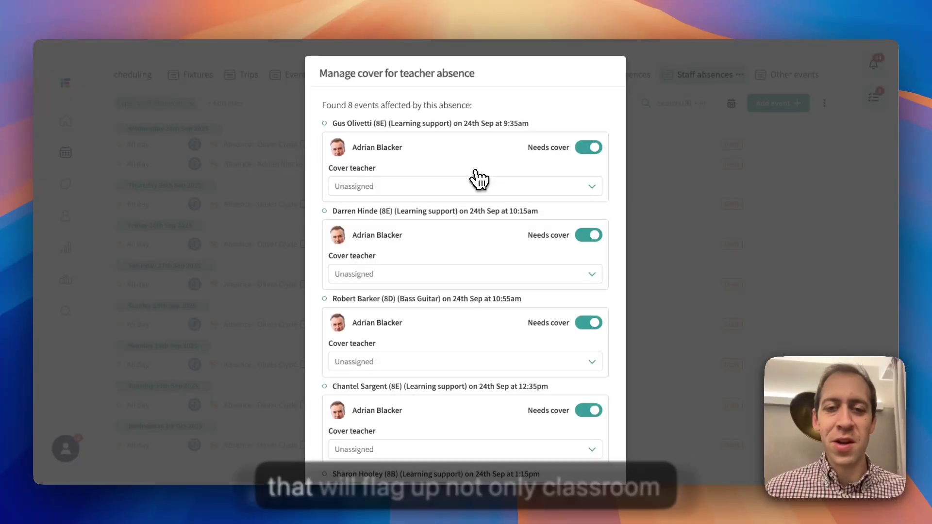
- Assign a cover teacher to the absent teacher's 24th Sep 12:35pm Learning support event
scroll(480, 154, "down", 3)
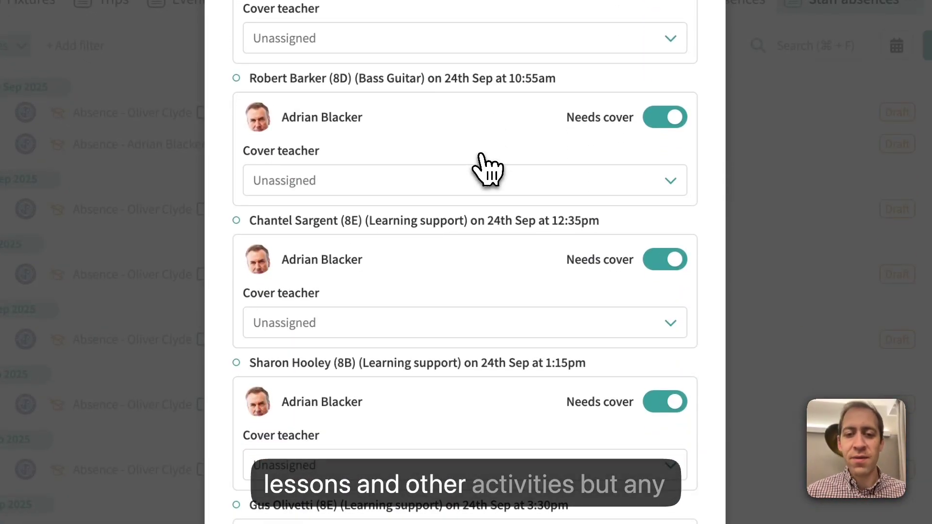
scroll(480, 154, "down", 4)
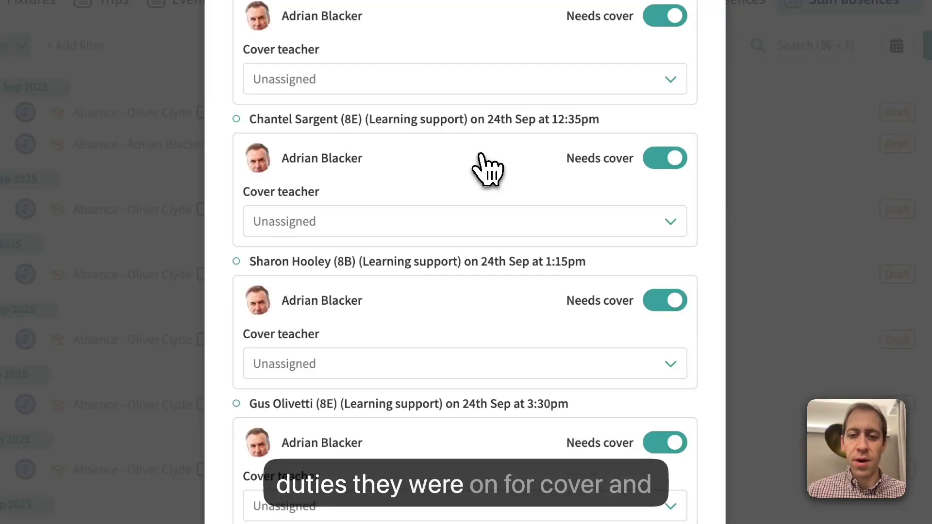
left_click(493, 223)
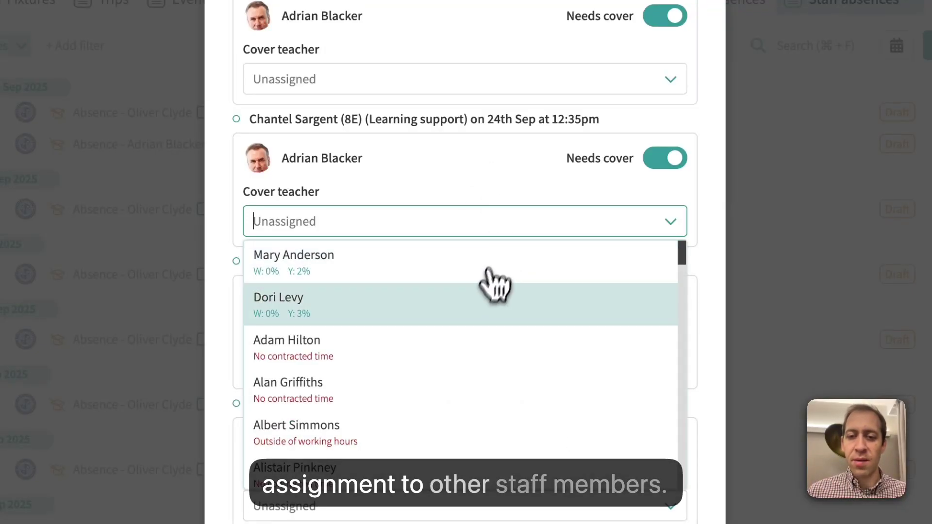
left_click(461, 305)
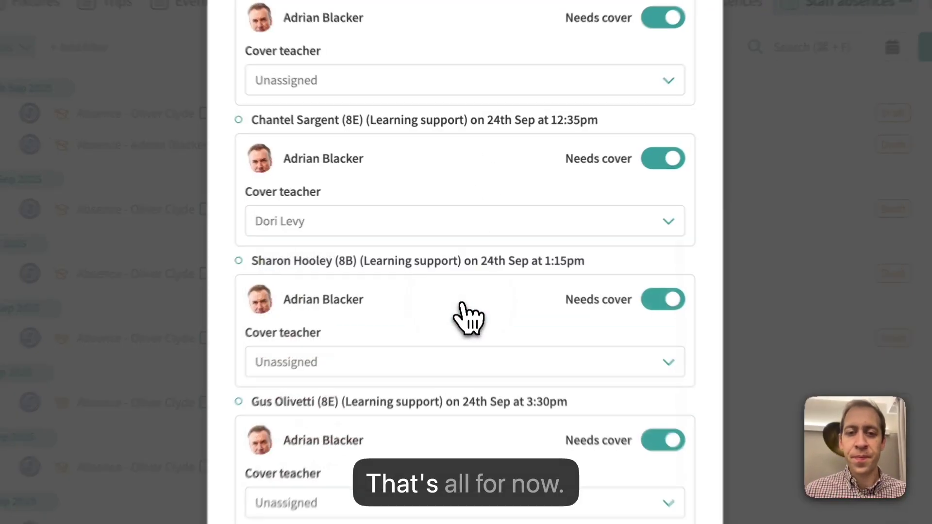